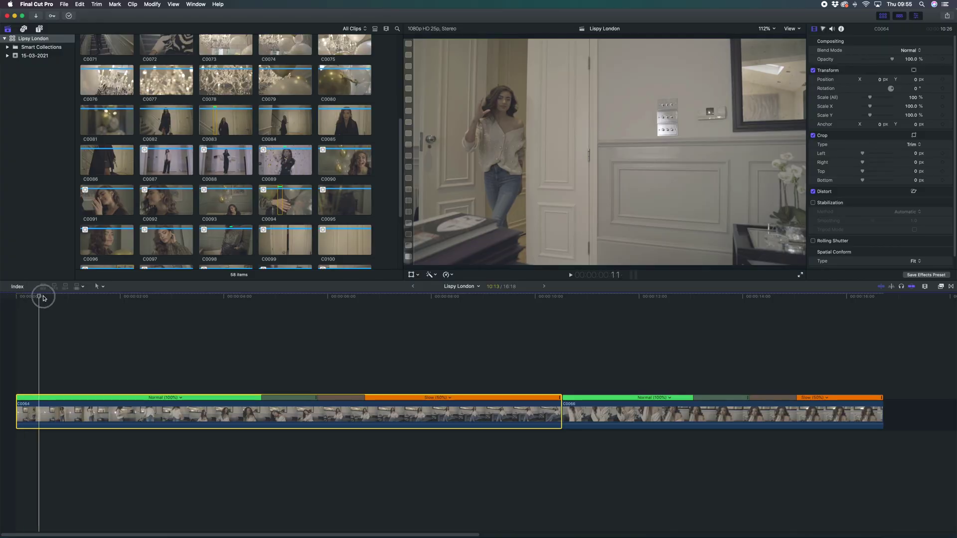
- Scrub through the flat S-Log2 clips, then open the downloaded Adjustment Layer folder in Finder
drag(70, 302, 732, 339)
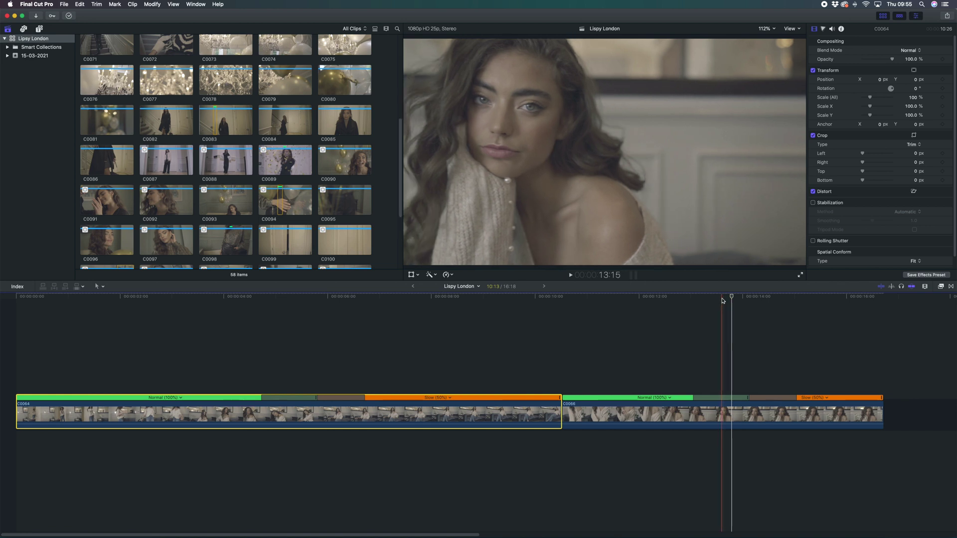
drag(648, 301, 237, 316)
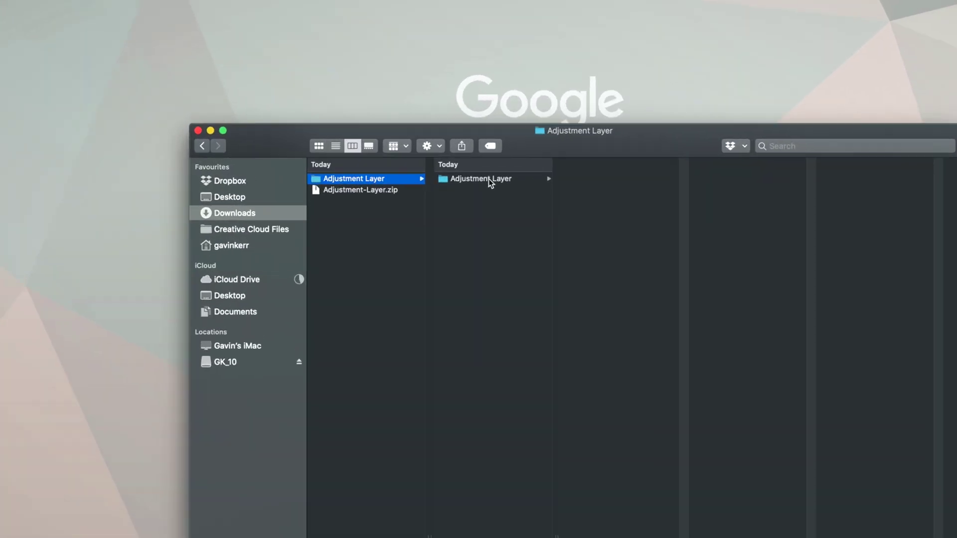
click(490, 179)
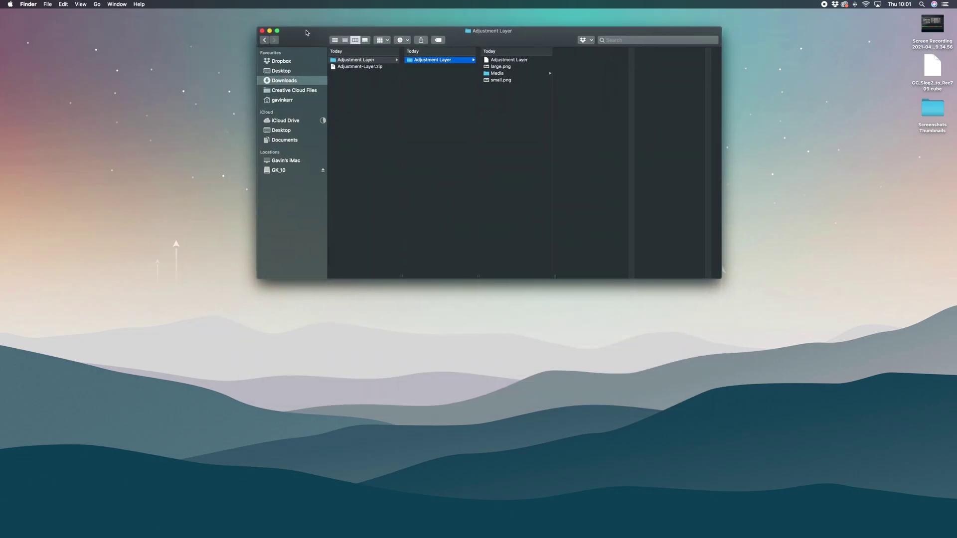
- Open a second Finder window at Movies › Motion Templates › Titles
key(super+n)
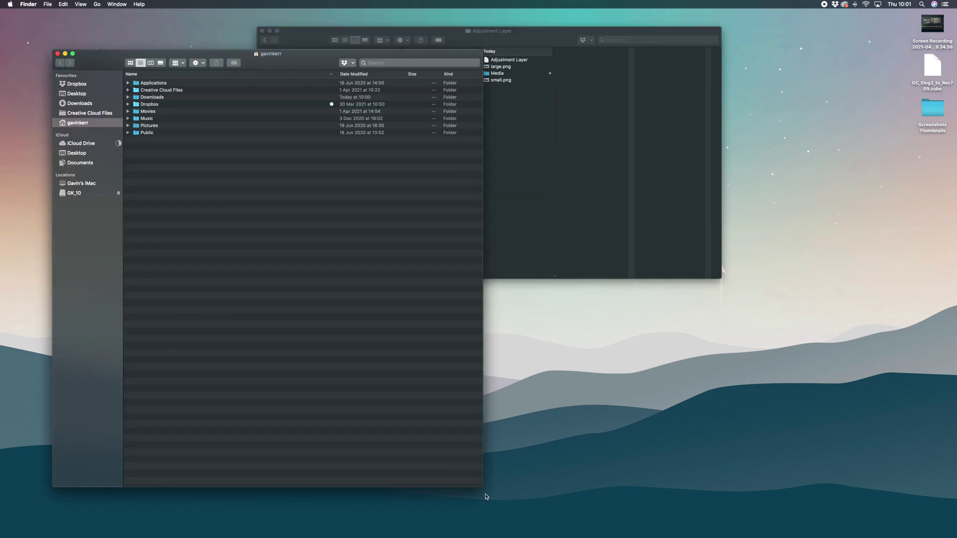
drag(482, 488, 695, 331)
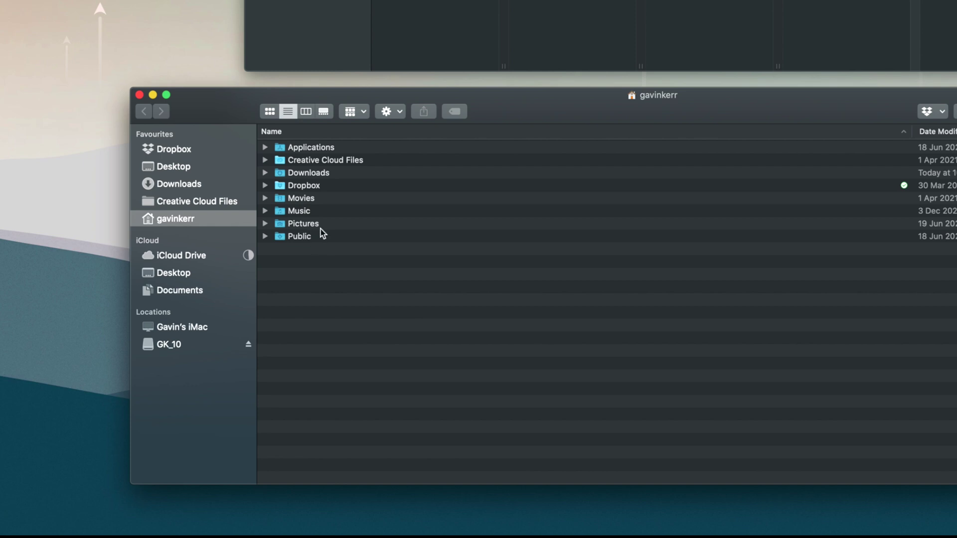
double_click(308, 199)
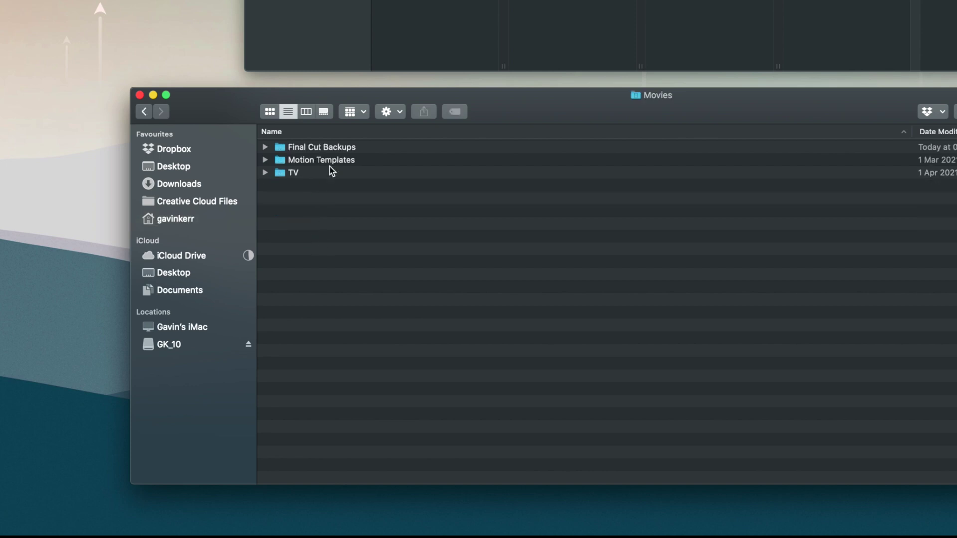
double_click(281, 159)
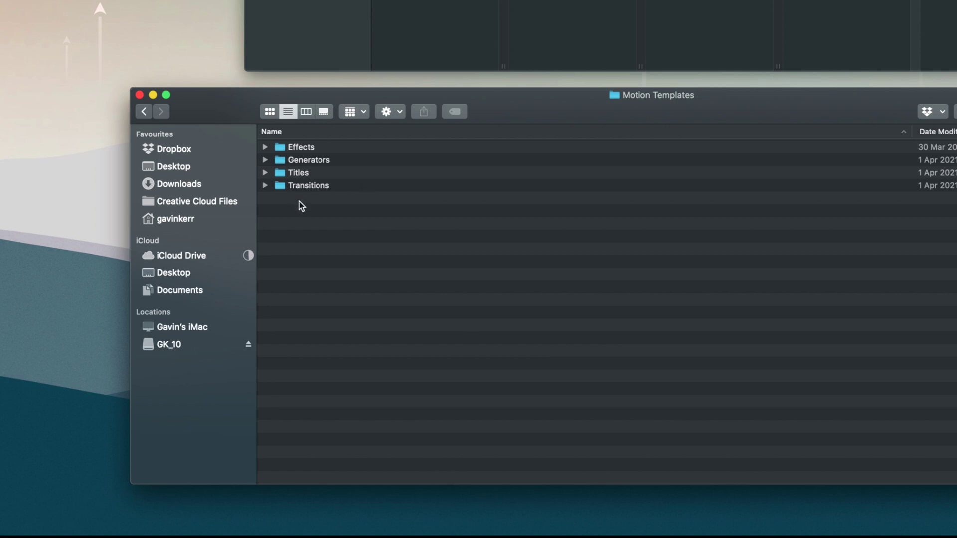
double_click(279, 175)
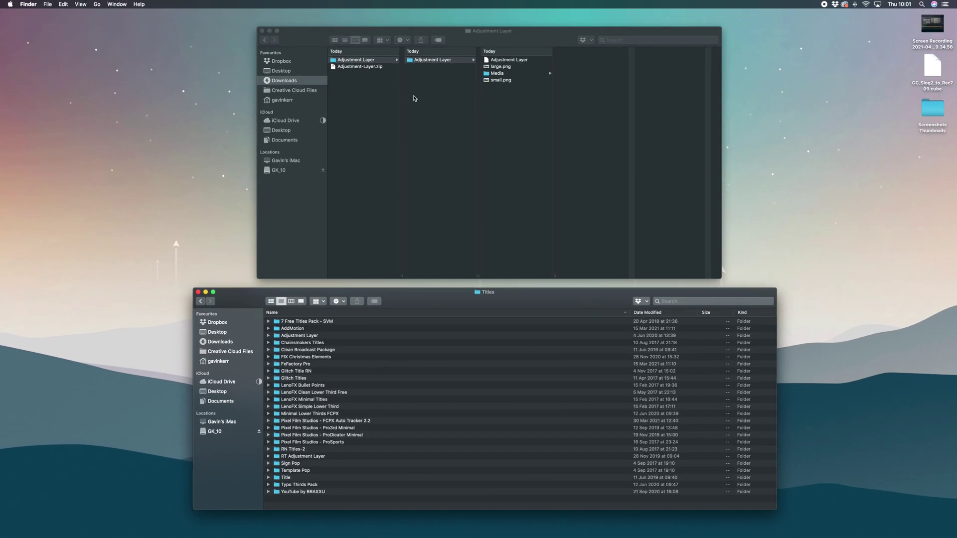
- Copy the downloaded Adjustment Layer folder into the Titles templates folder
click(409, 65)
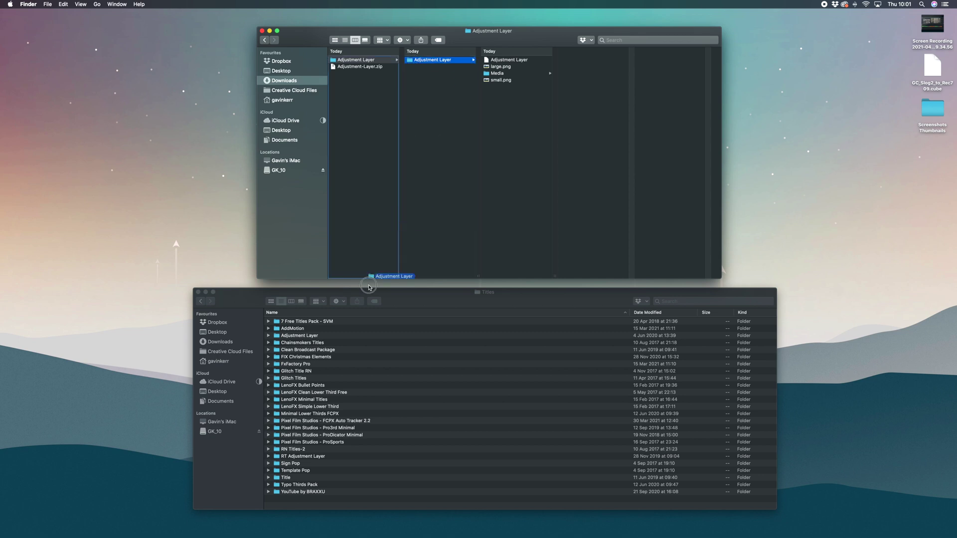
drag(351, 383, 417, 72)
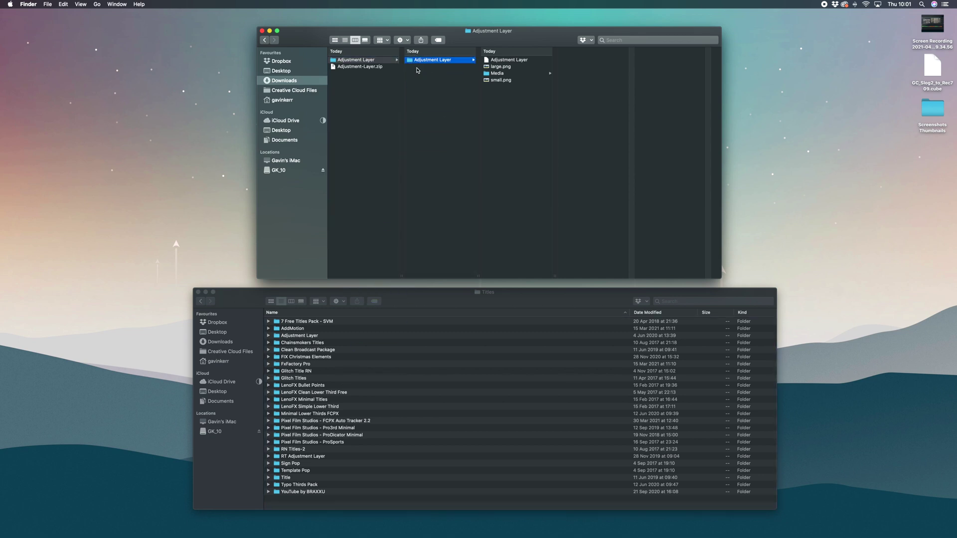
click(369, 363)
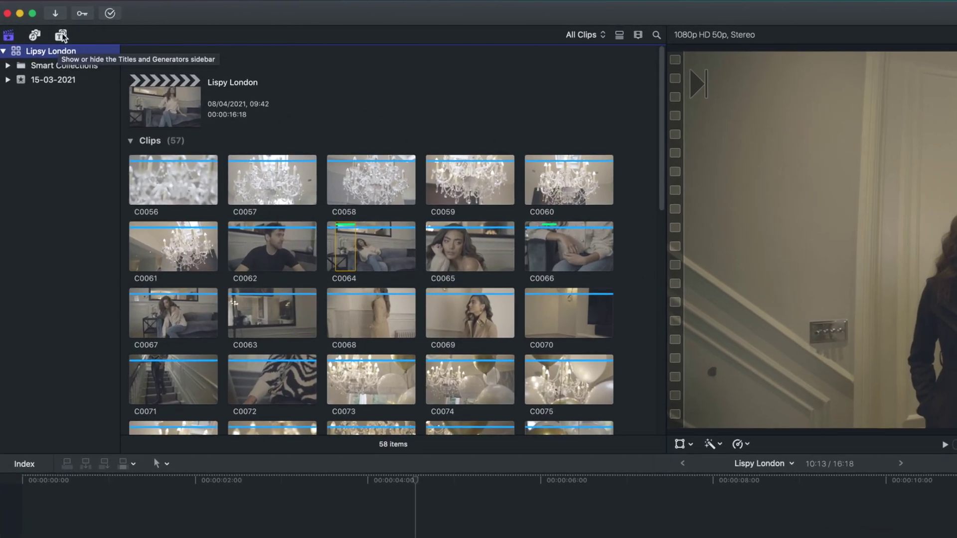
- Show the Titles and Generators browser to reach the installed Long title
click(40, 30)
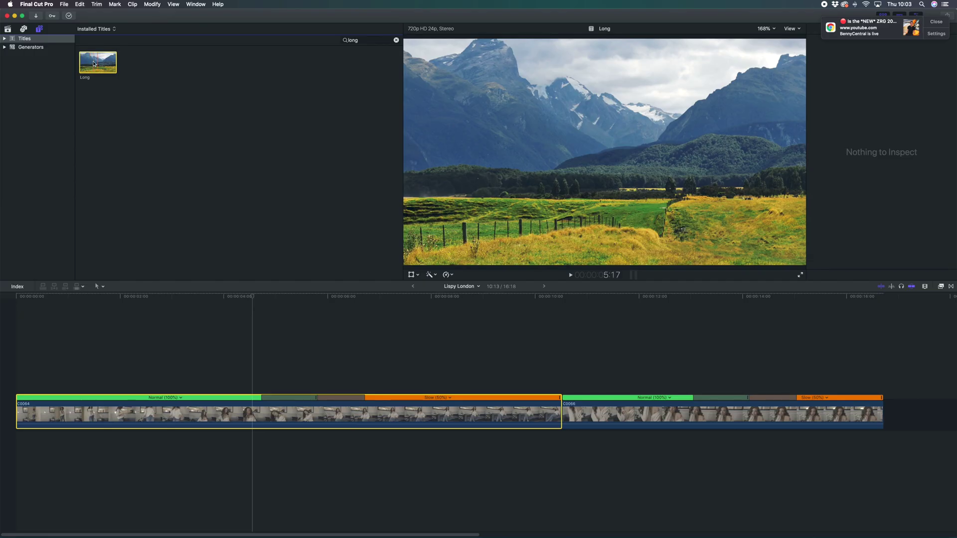
- Add the Long title above clip C0064 and extend its end to 16:18
drag(31, 299, 18, 388)
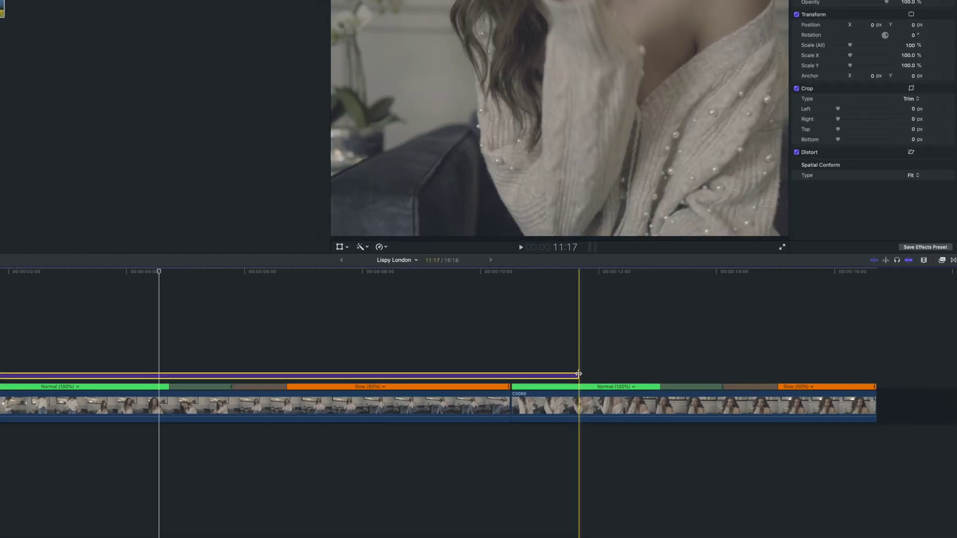
drag(620, 388, 881, 385)
drag(851, 334, 850, 334)
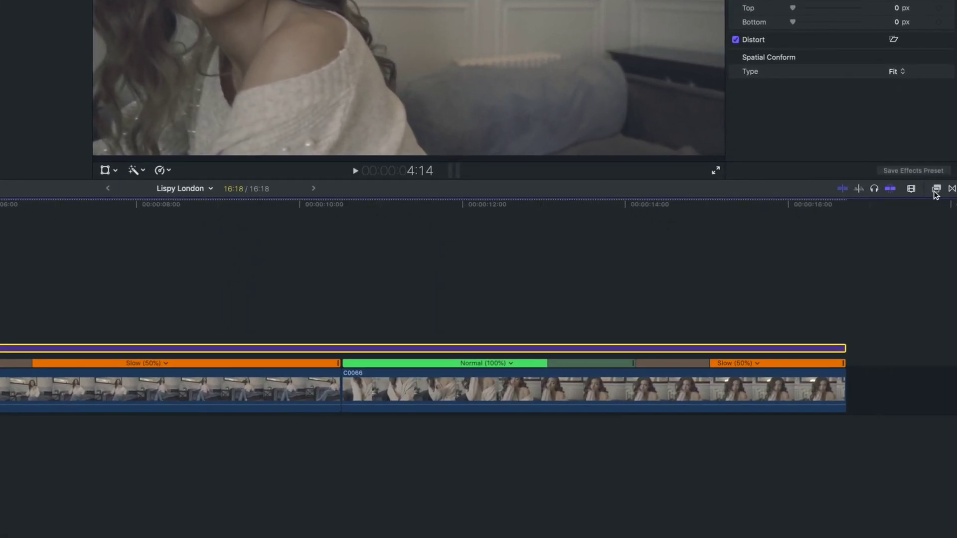
- Search the video Effects browser for 'custom' to find the Custom LUT effect
click(936, 192)
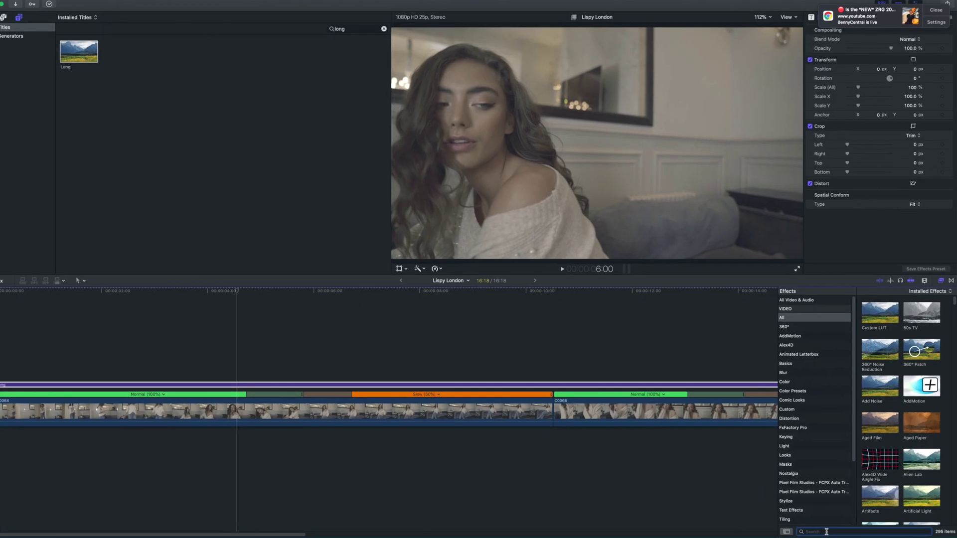
text(custom)
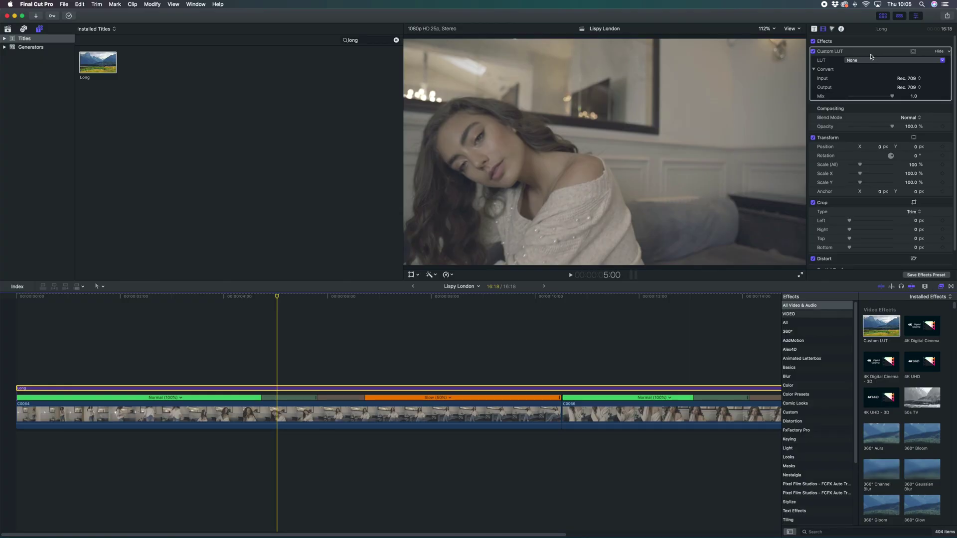
- Browse the list of LUTs offered in the Custom LUT effect's popup
click(876, 63)
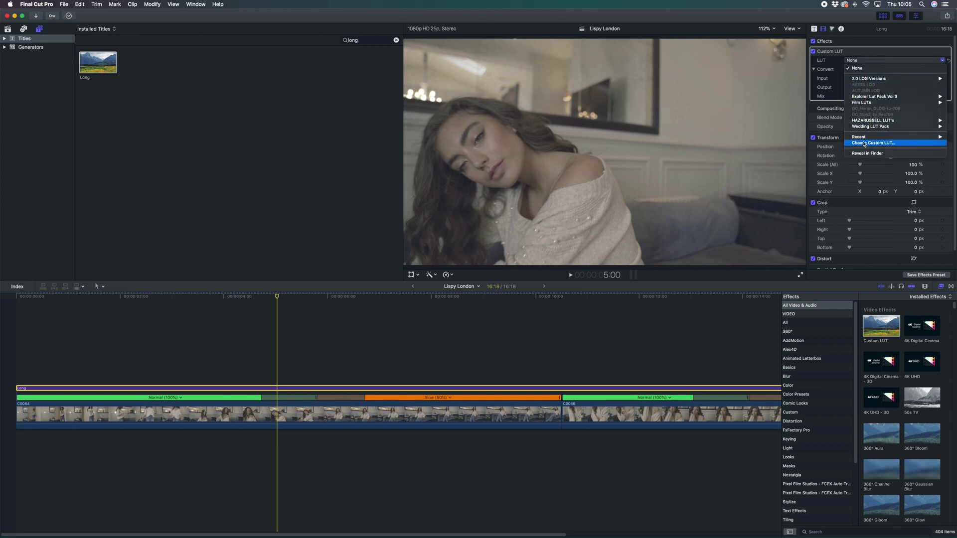
click(870, 62)
click(870, 62)
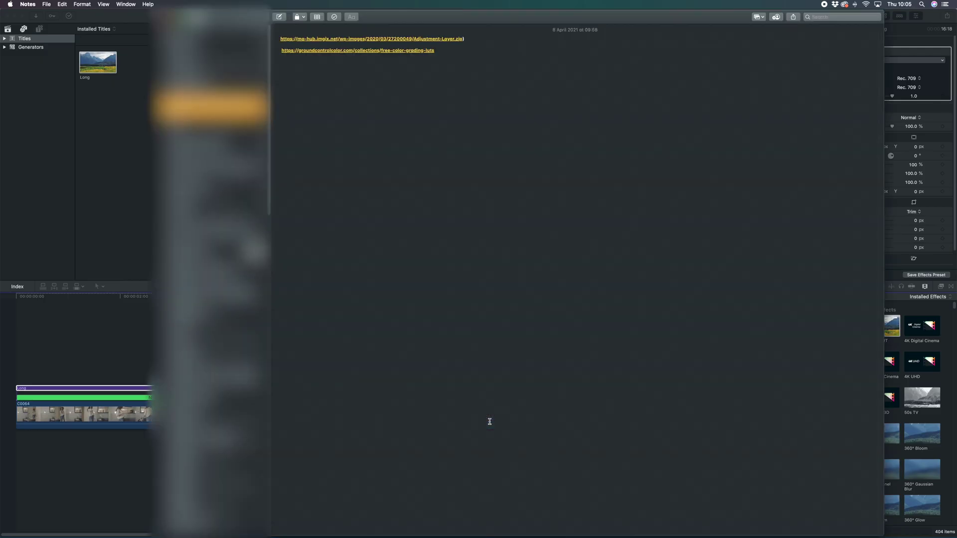
- Open the groundcontrolcolor.com free LUTs link from the note in Chrome
click(377, 52)
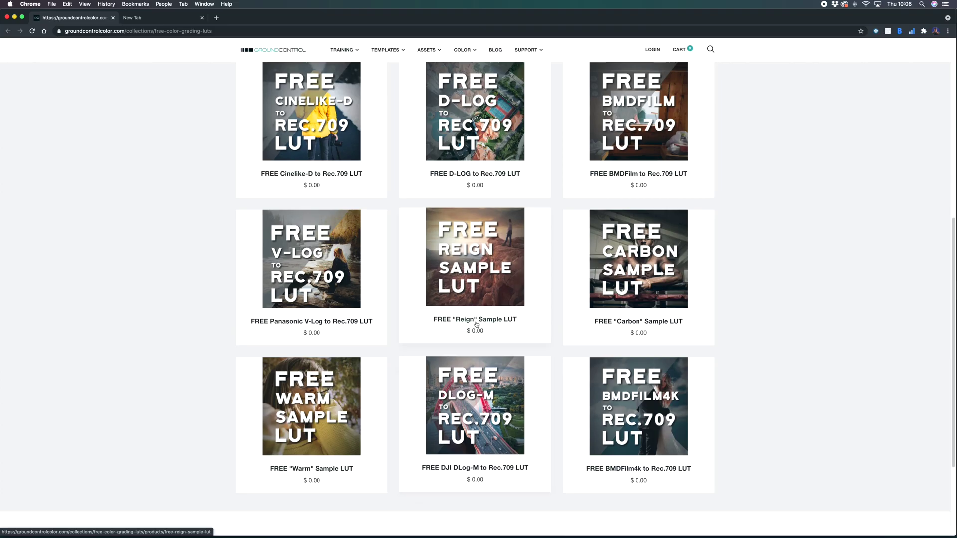
- Scroll the Ground Control free LUTs page to the Sony S-Log 2 to Rec.709 LUT
scroll(476, 324, up, 10)
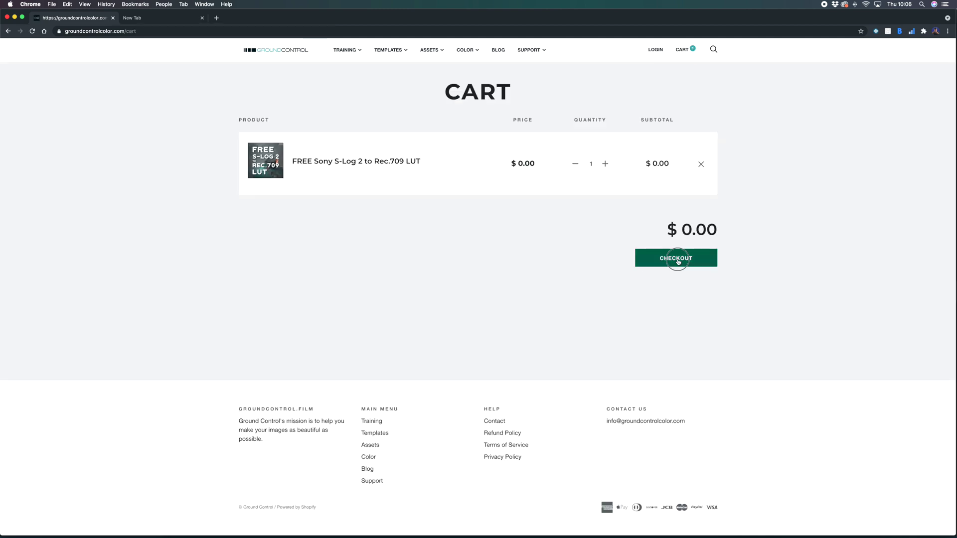
- Proceed to checkout for the free Sony S-Log 2 to Rec.709 LUT
click(677, 260)
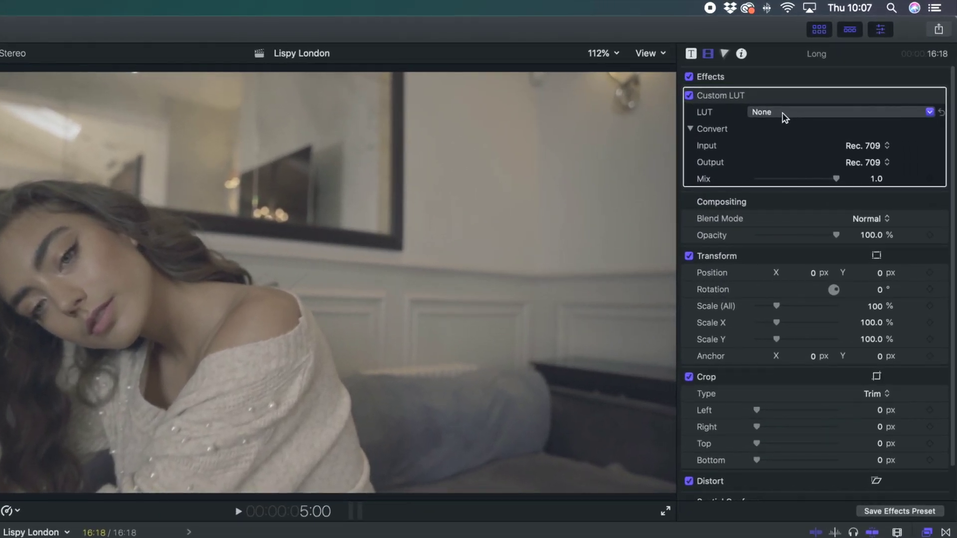
- Load GC_Slog2_to_Rec709.cube from Downloads as the Custom LUT's LUT
click(784, 113)
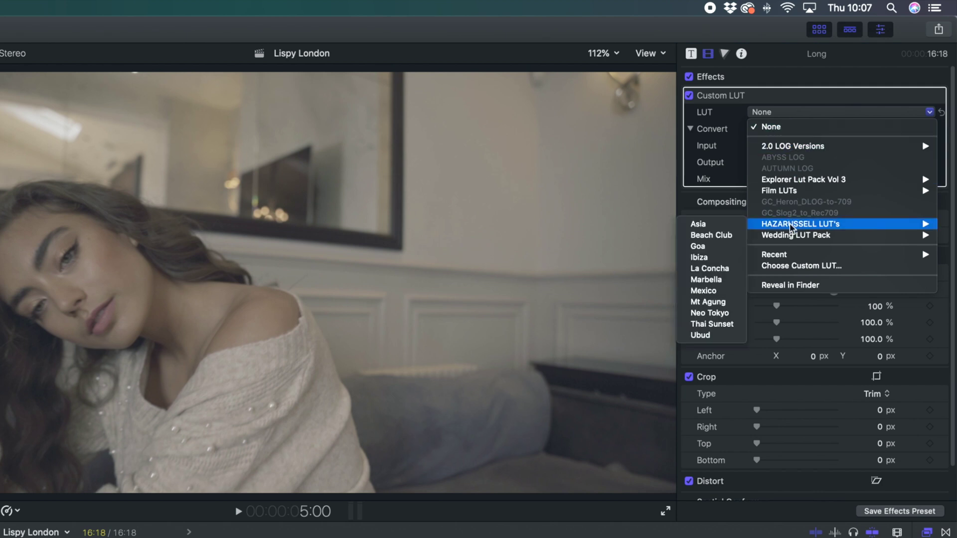
click(787, 267)
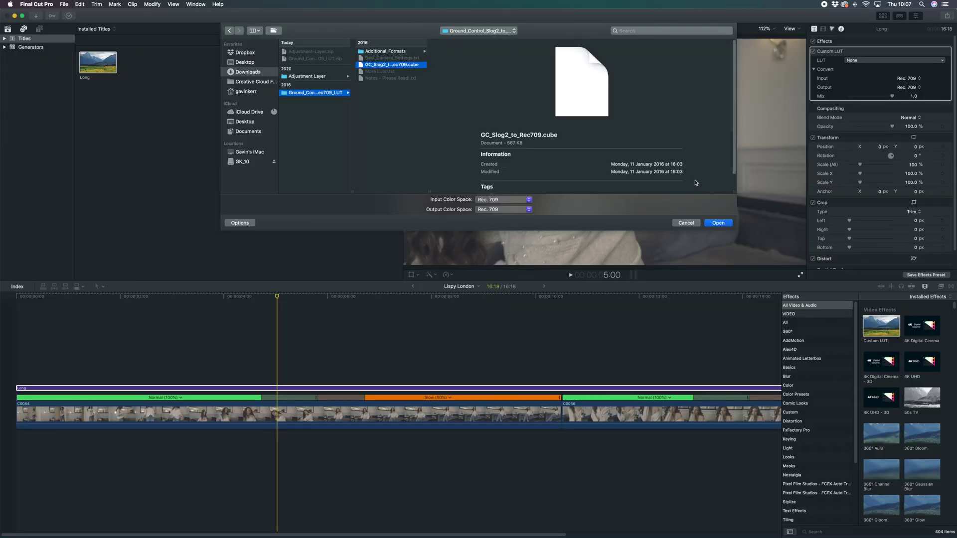
click(723, 225)
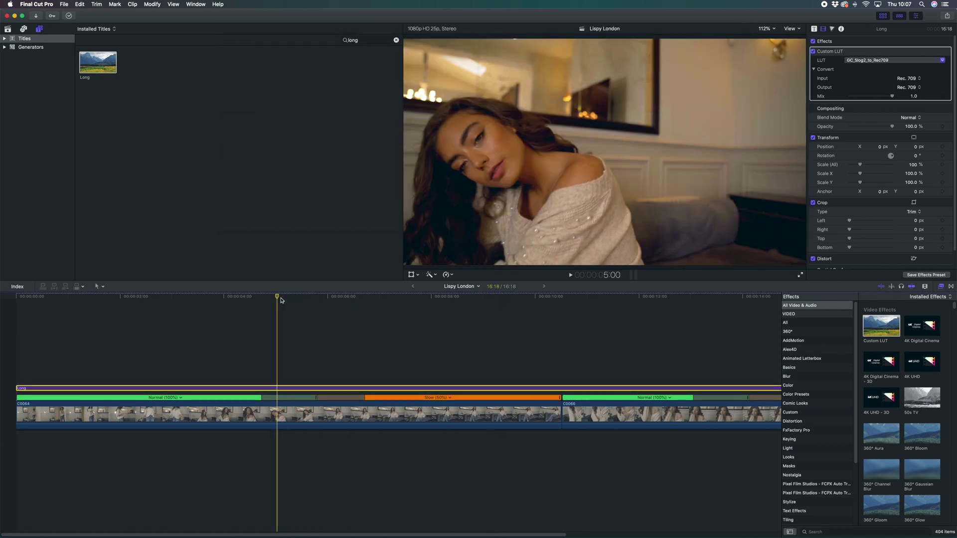
- At the 13-second close-up, lower the Custom LUT Mix to 0.63
drag(327, 295, 708, 301)
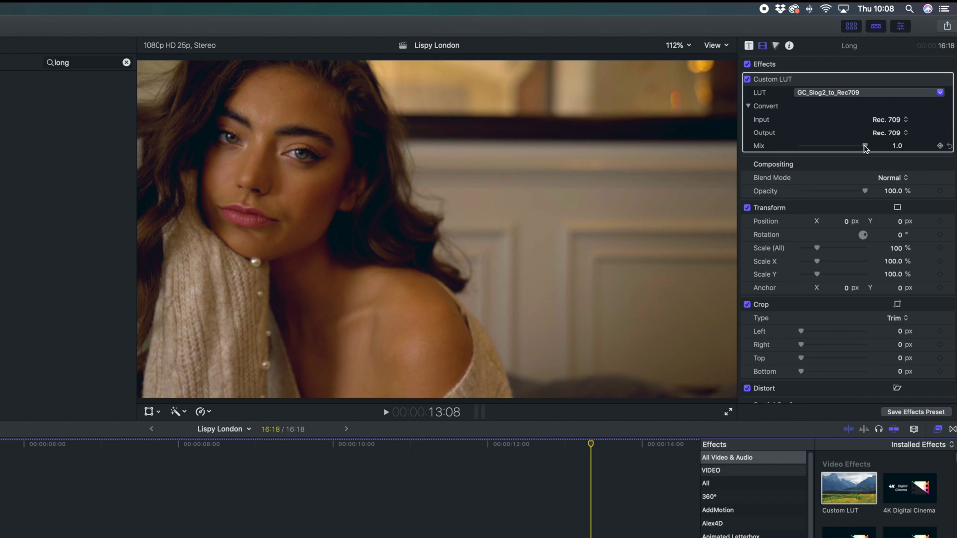
drag(860, 149, 772, 161)
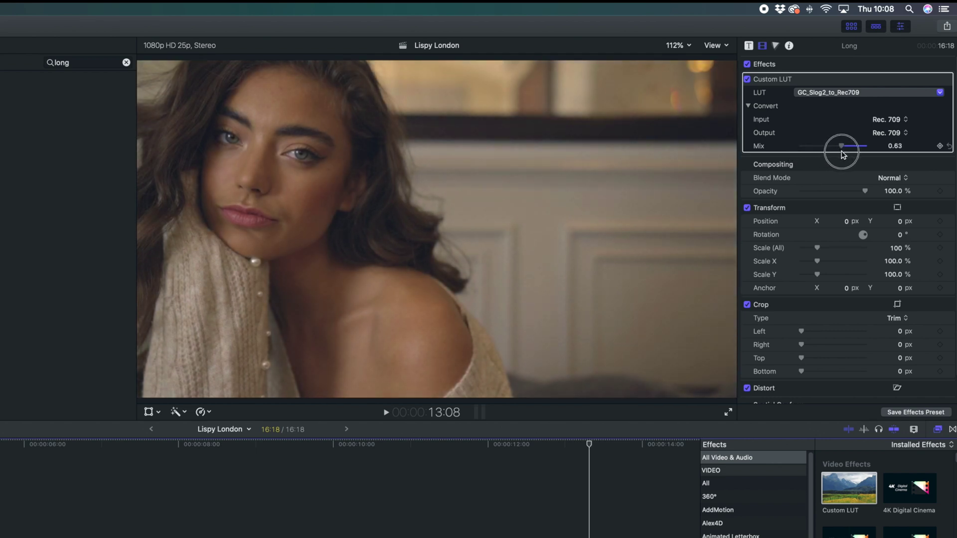
click(748, 80)
click(748, 79)
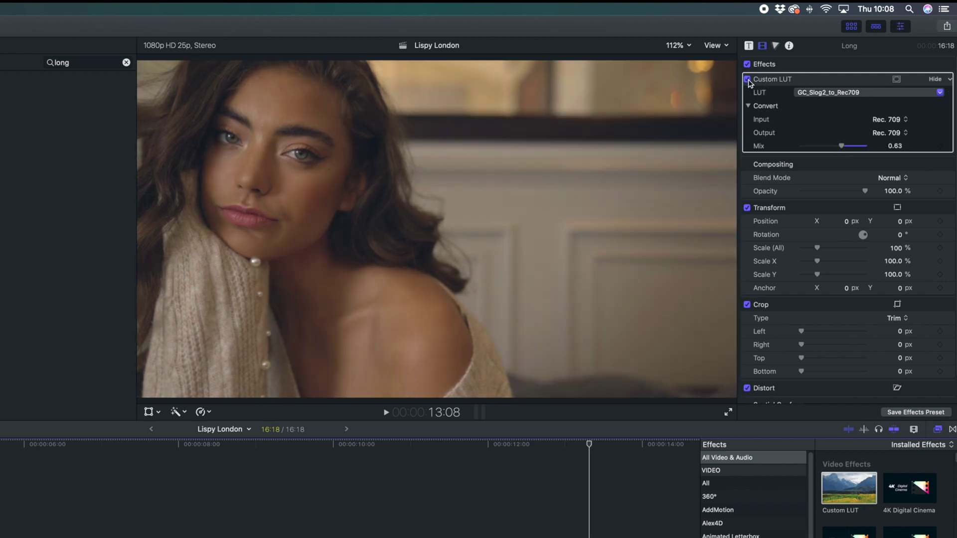
click(748, 79)
click(748, 79)
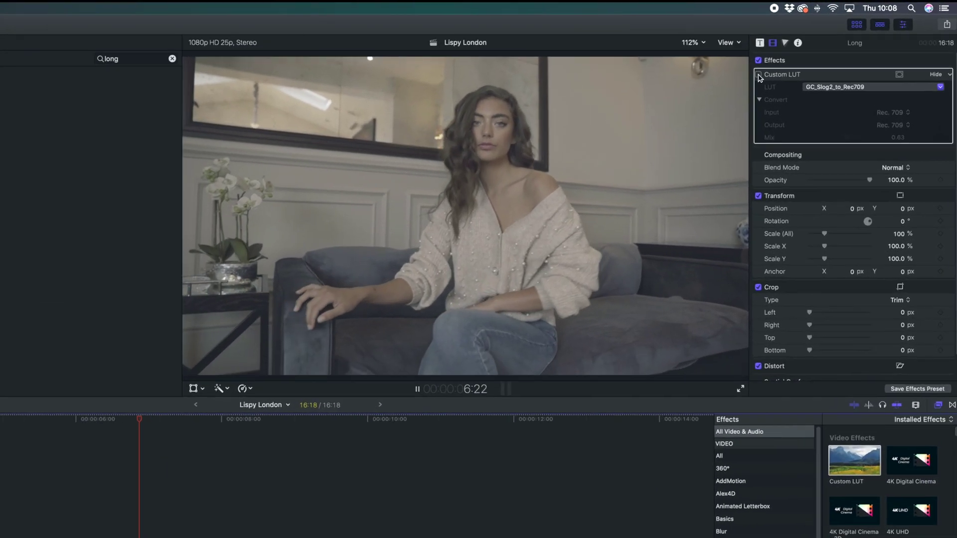
click(759, 74)
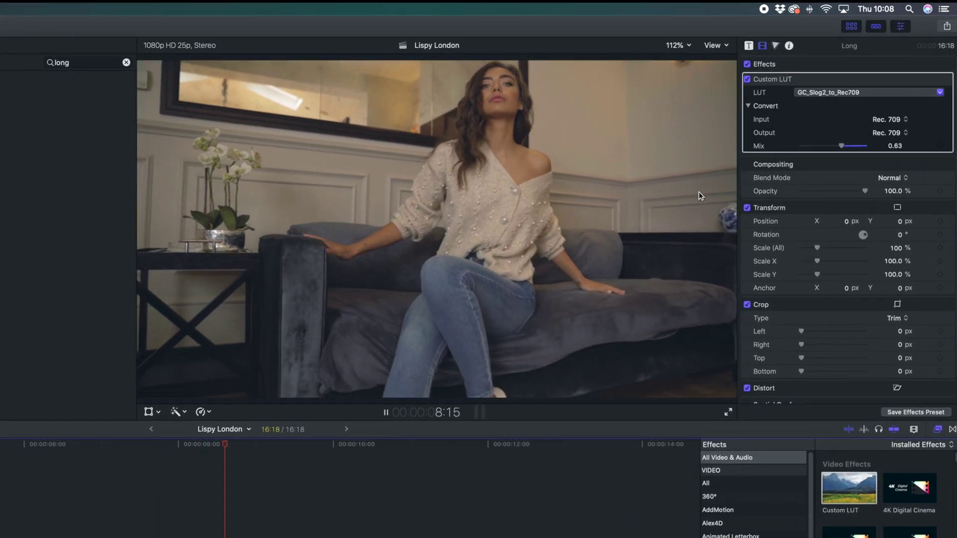